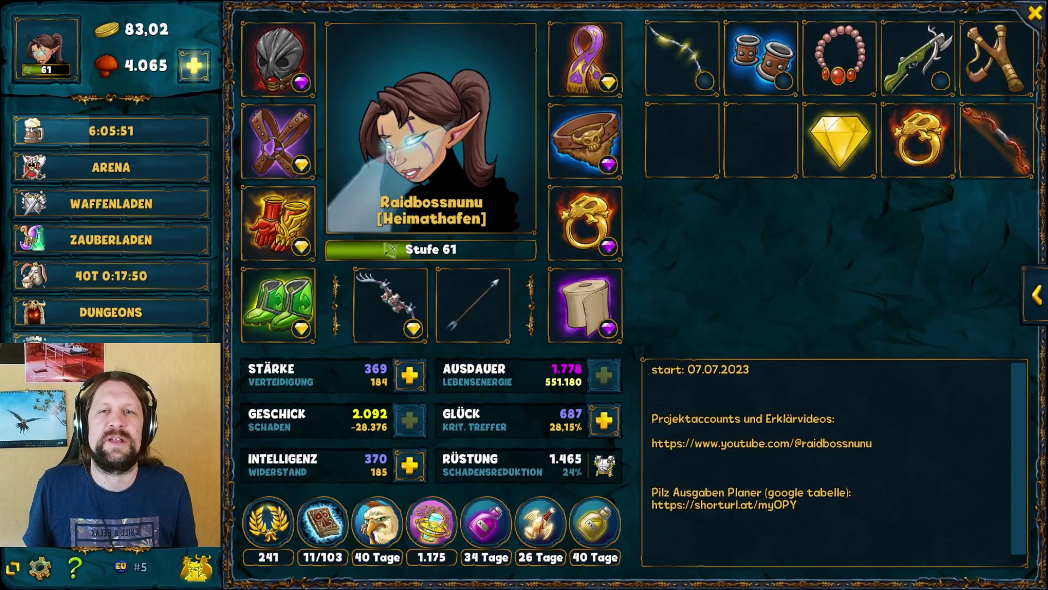
Look through the Heimathafen guild's member list, view the own character's profile from it, and open the guild's Ausbauten overview
click(431, 219)
scroll(367, 423, down, 4)
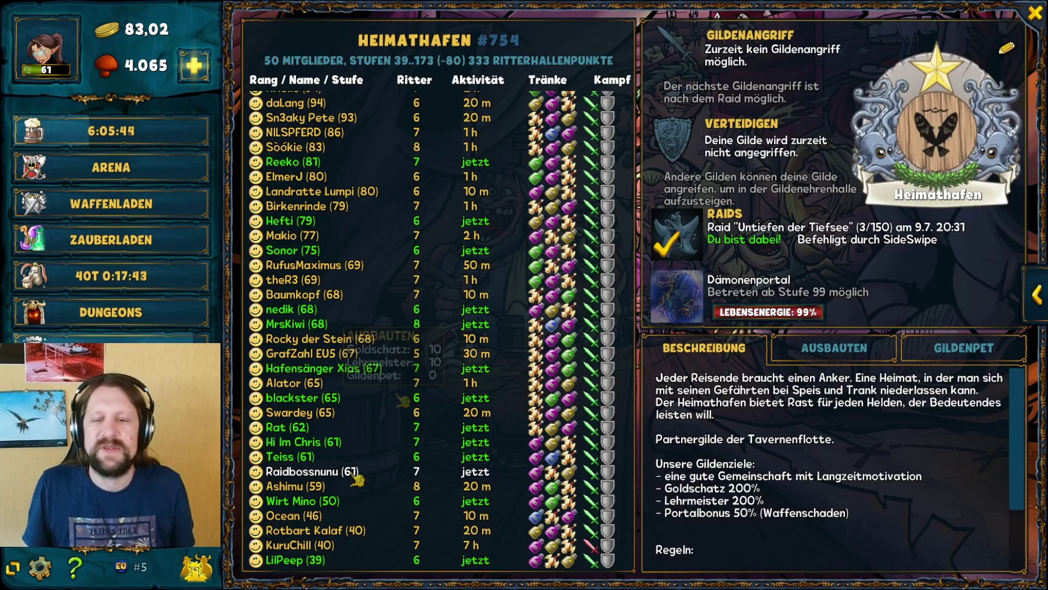
click(306, 471)
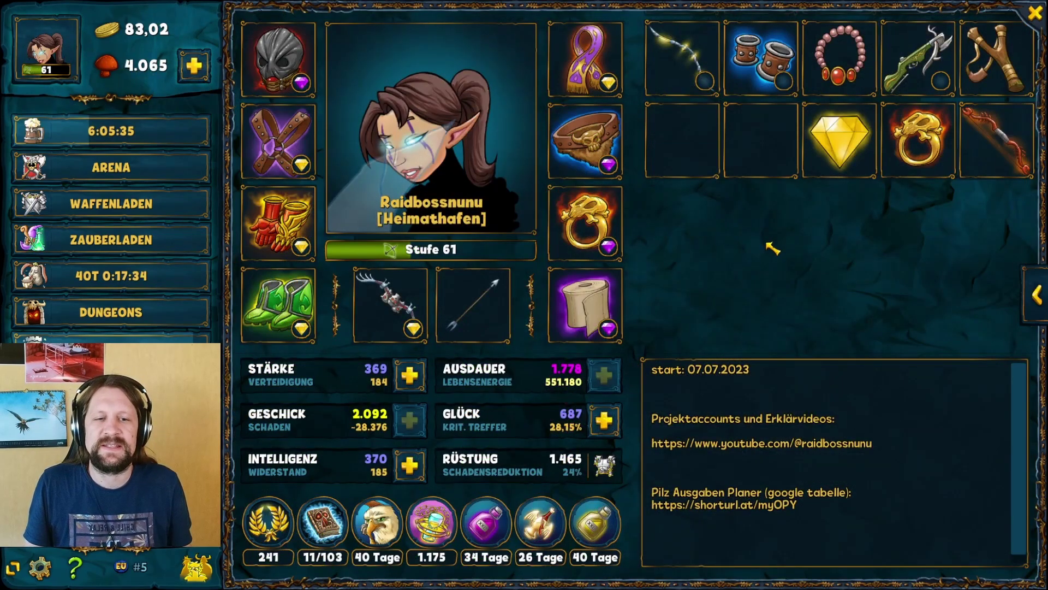
click(253, 404)
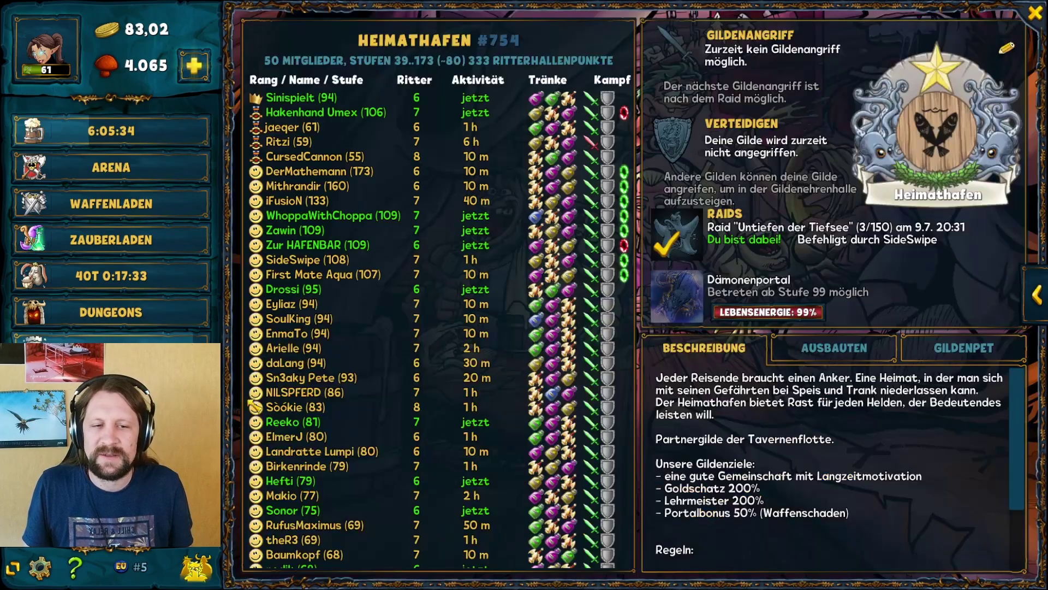
click(835, 349)
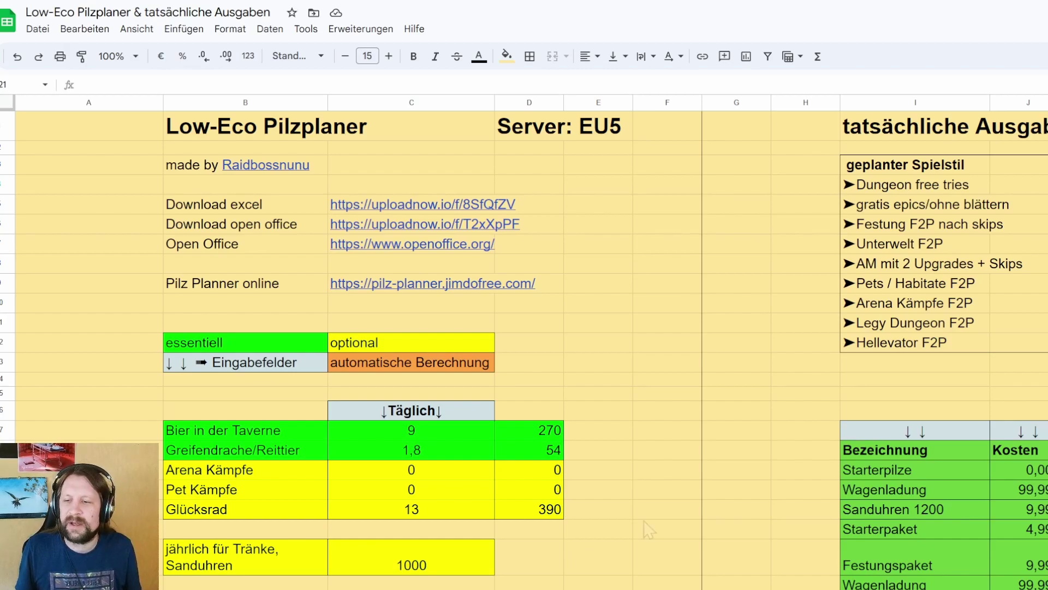
In the Low-Eco Pilzplaner spreadsheet, examine the planned daily mushroom costs and the one-time costs under "pauschal zu Serverstart"
scroll(643, 477, down, 5)
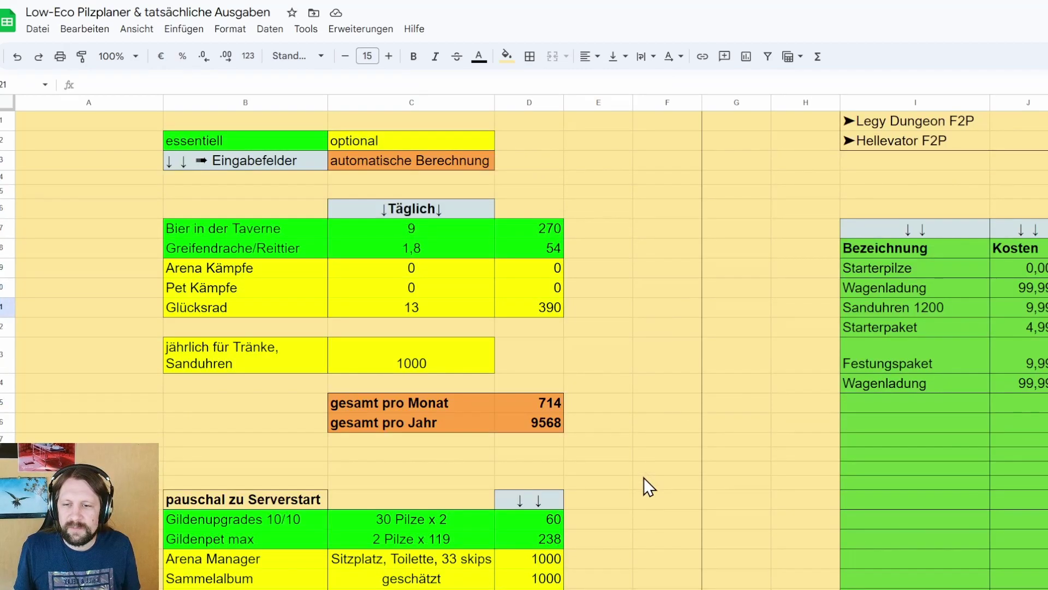
scroll(527, 371, up, 3)
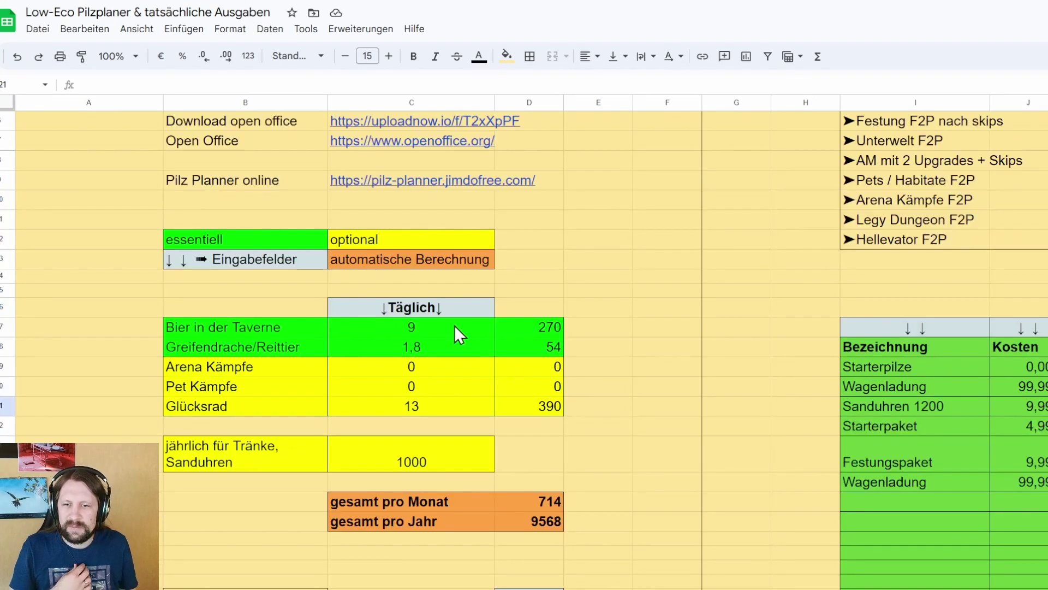
scroll(535, 382, down, 6)
scroll(555, 398, down, 2)
scroll(555, 396, up, 2)
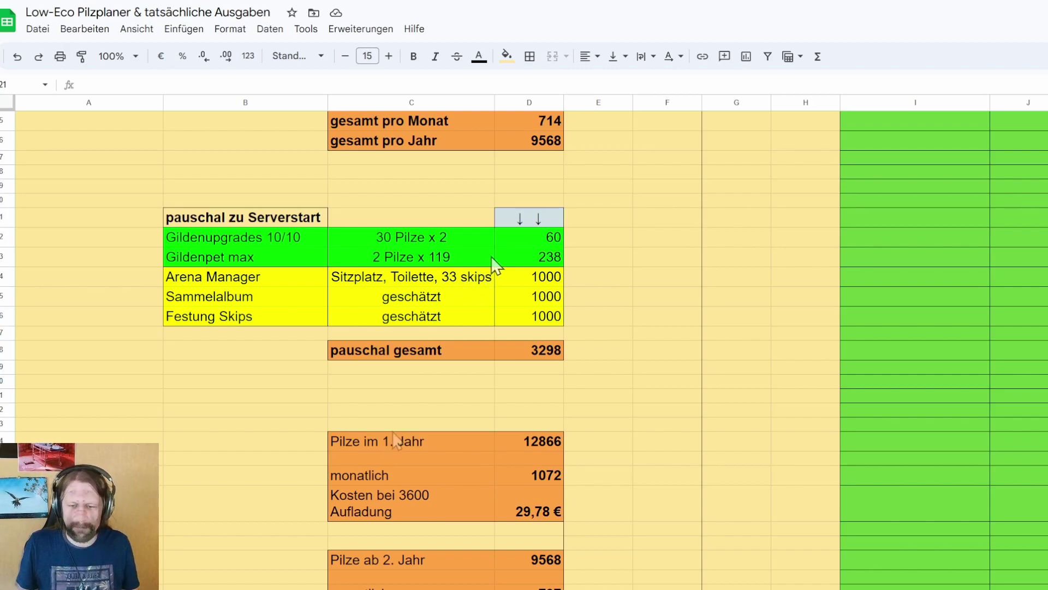
scroll(508, 445, up, 5)
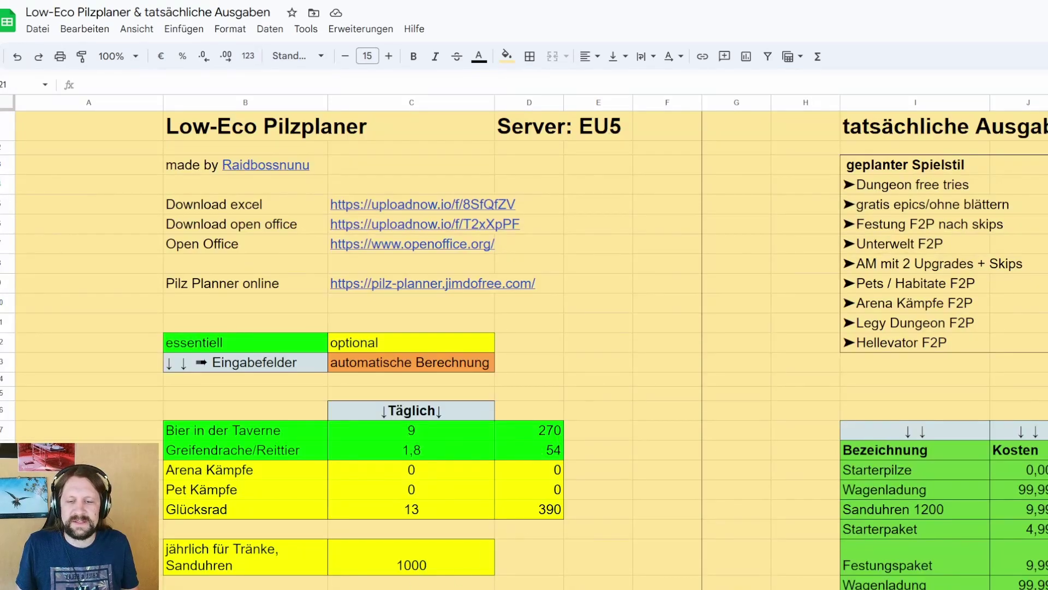
Examine the "tatsächliche Ausgaben" section, going through the costs and mushrooms of each purchase from Starterpilze to Festungspaket
scroll(817, 96, right, 8)
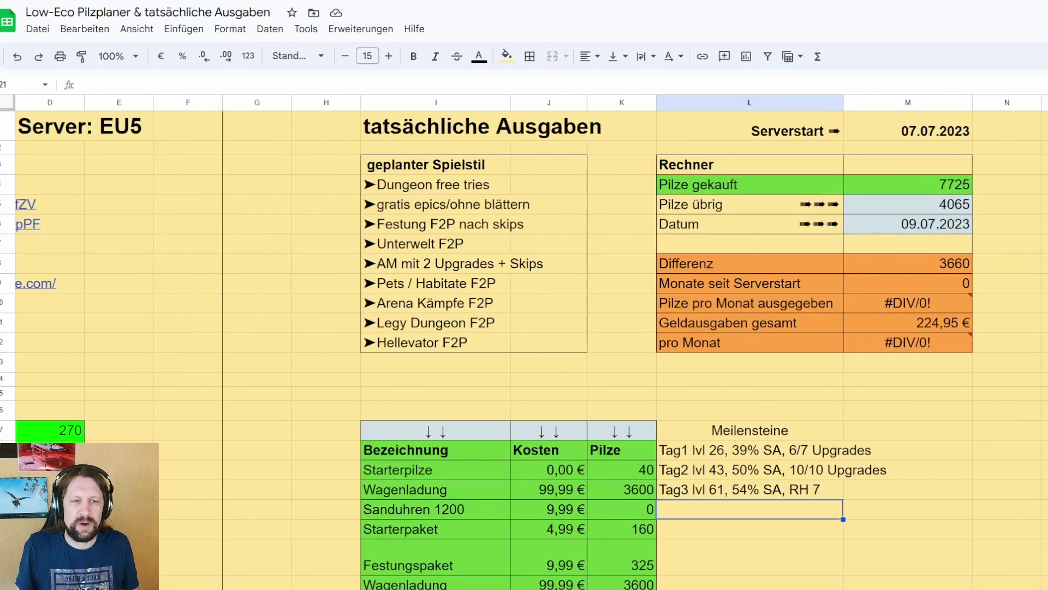
scroll(677, 585, right, 1)
scroll(650, 527, down, 2)
scroll(641, 523, down, 3)
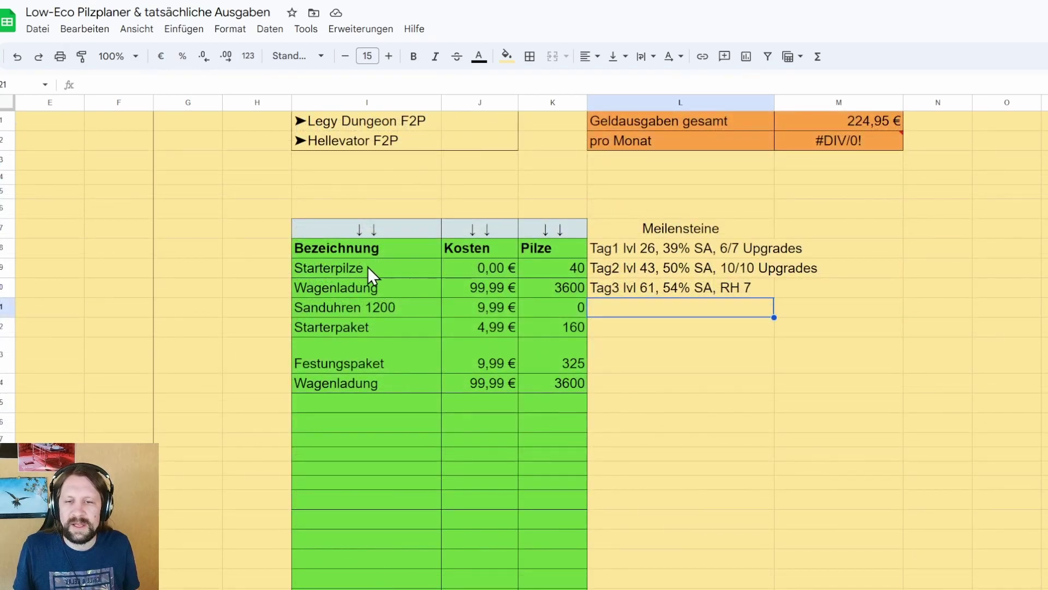
click(558, 293)
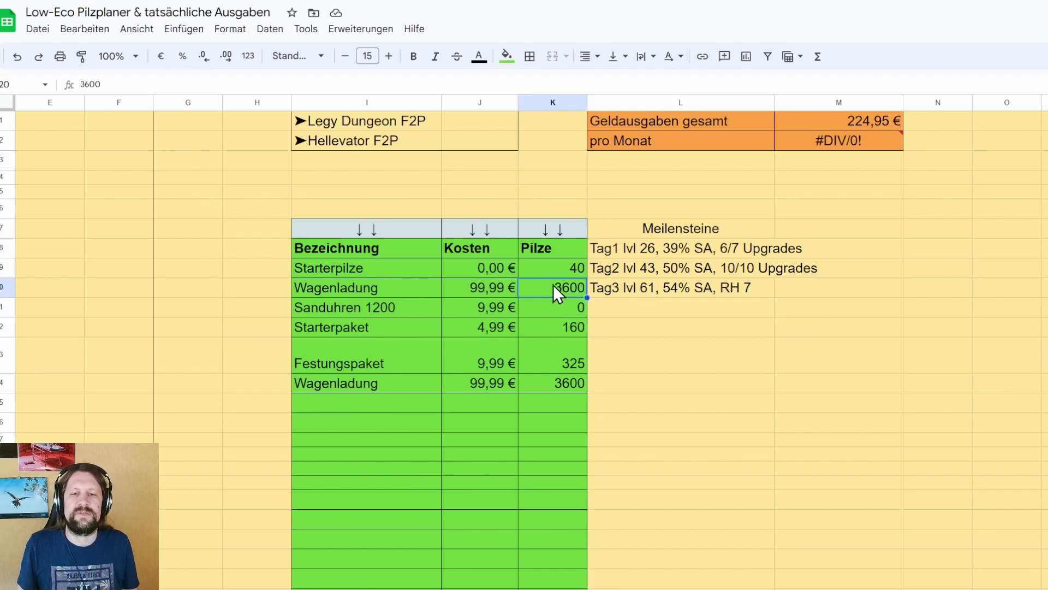
click(571, 307)
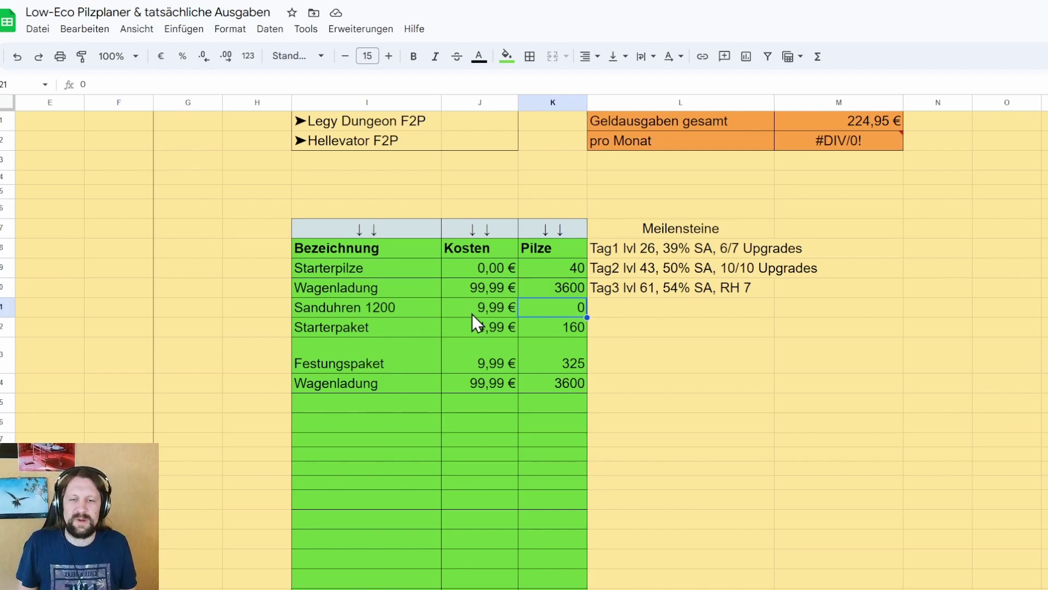
click(619, 329)
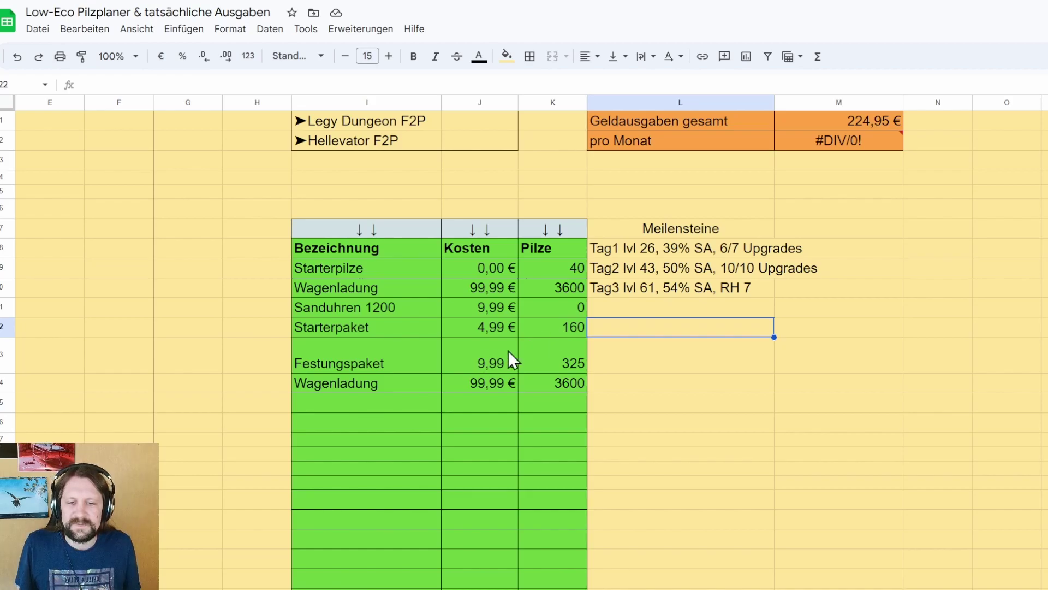
click(558, 348)
click(624, 355)
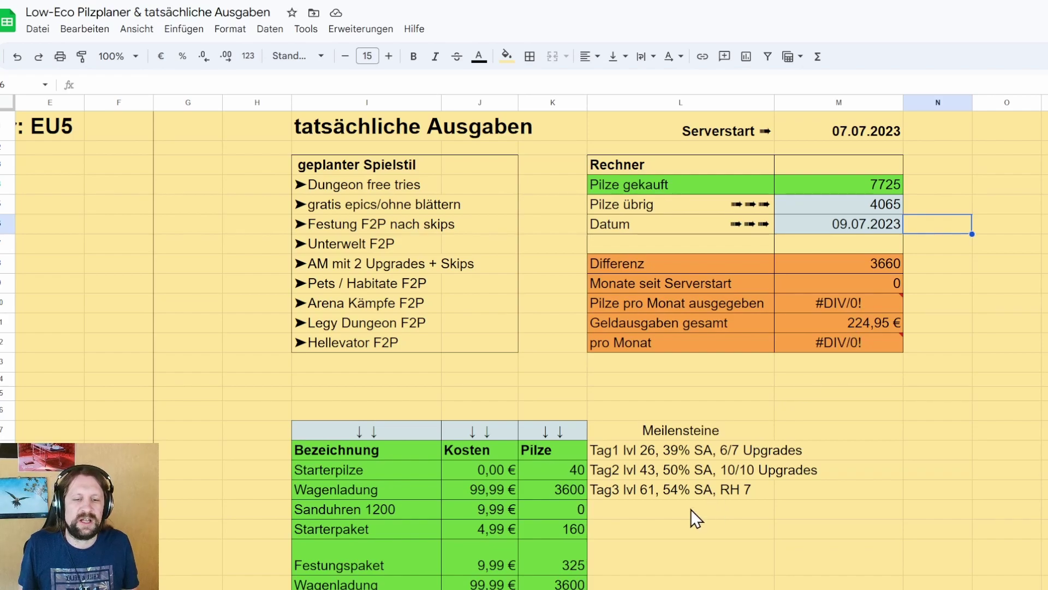
Check the planner's monthly and yearly mushroom totals, then return to the Rechner table of actual spending
scroll(402, 510, left, 10)
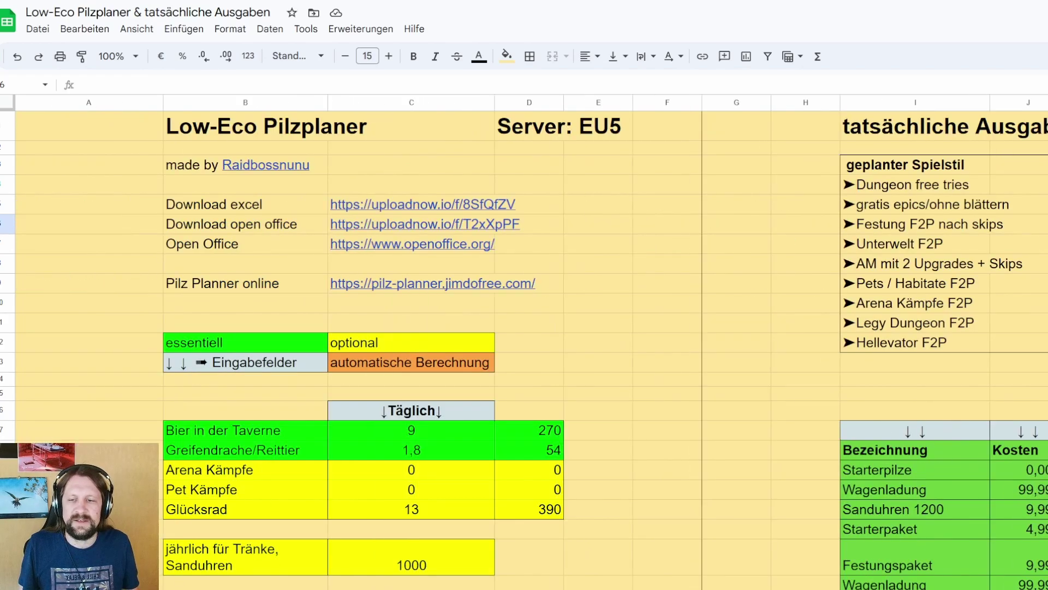
scroll(401, 510, down, 4)
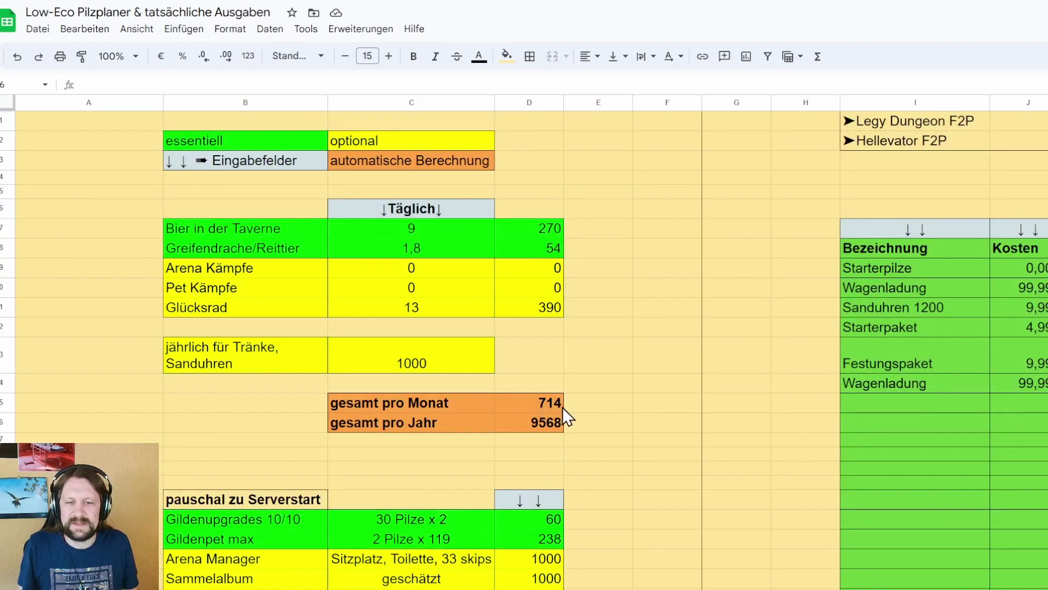
scroll(562, 407, up, 4)
scroll(524, 338, right, 8)
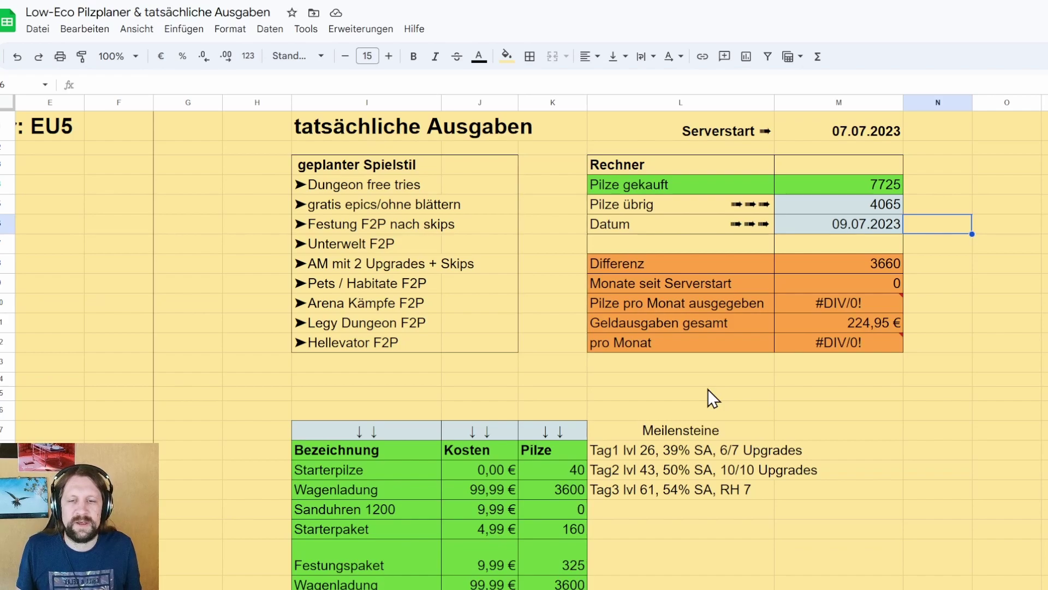
Inspect the Rechner table's automatic calculations, including the error note on "Pilze pro Monat ausgegeben"
key(Down)
key(Down)
key(Down)
key(Right)
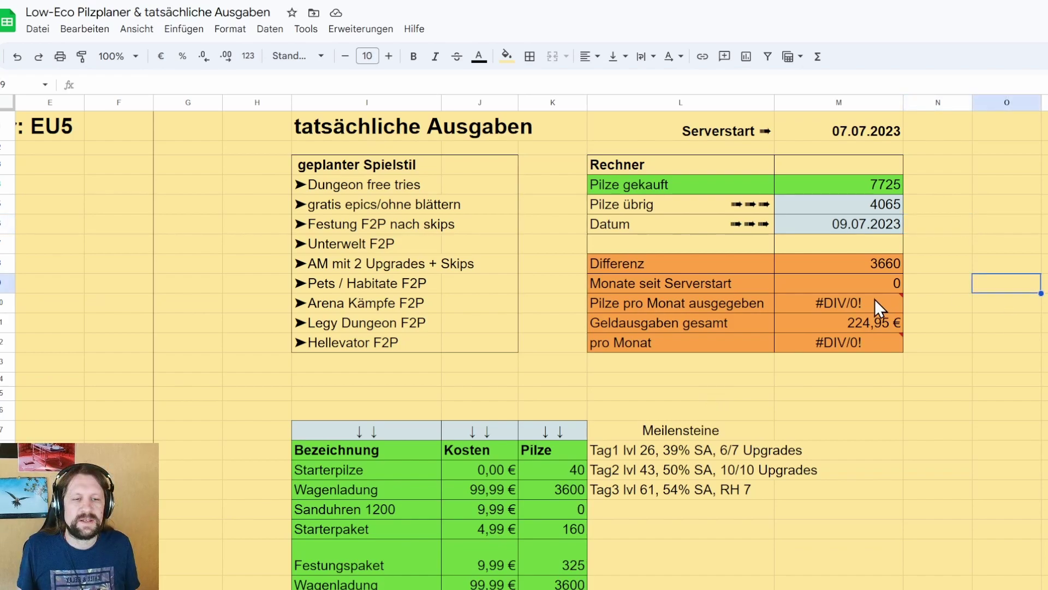
mouse_move(886, 303)
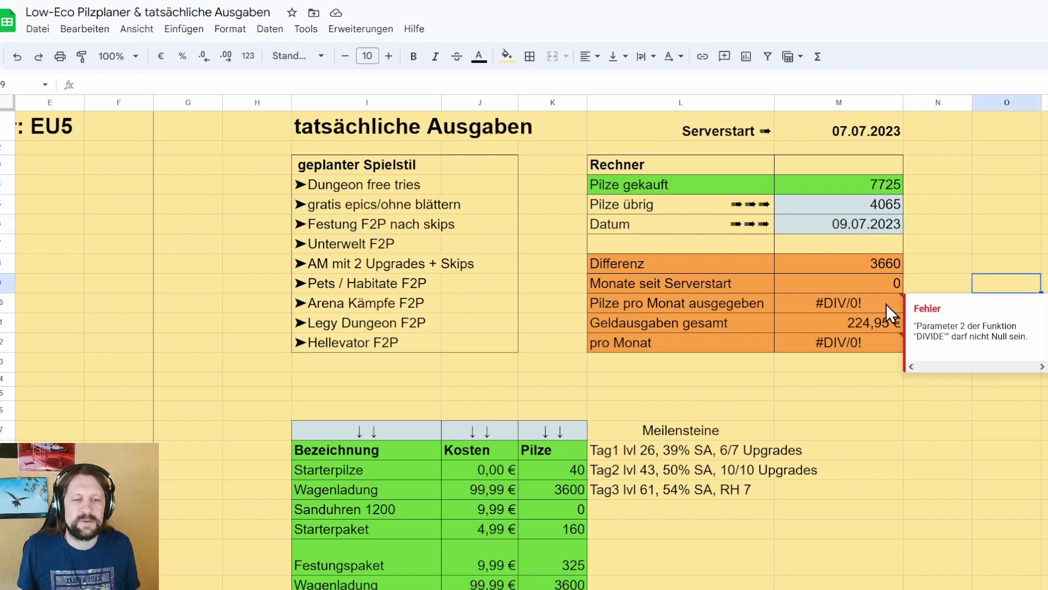
click(988, 250)
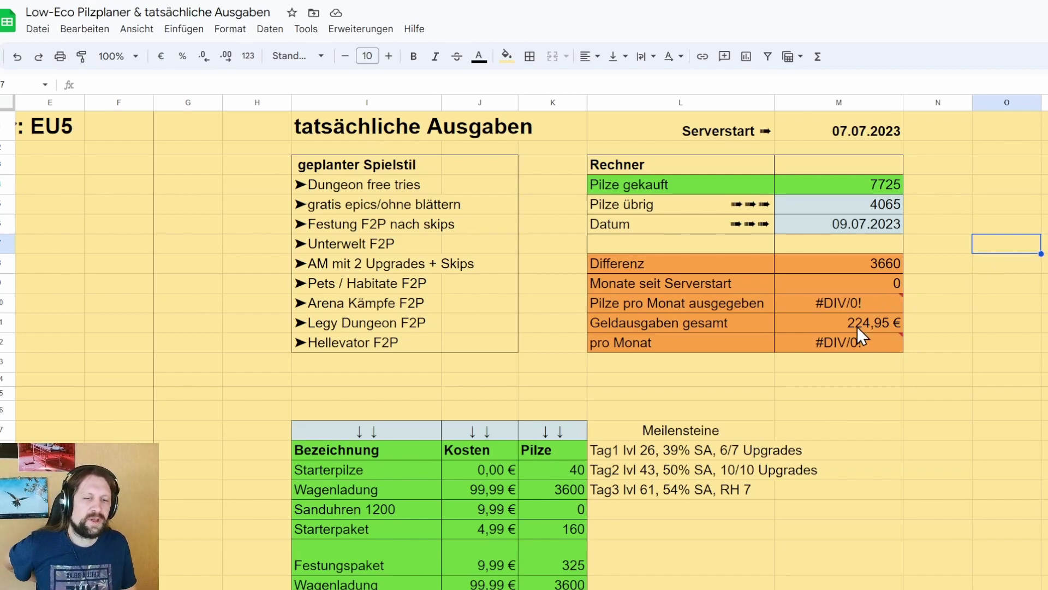
mouse_move(889, 299)
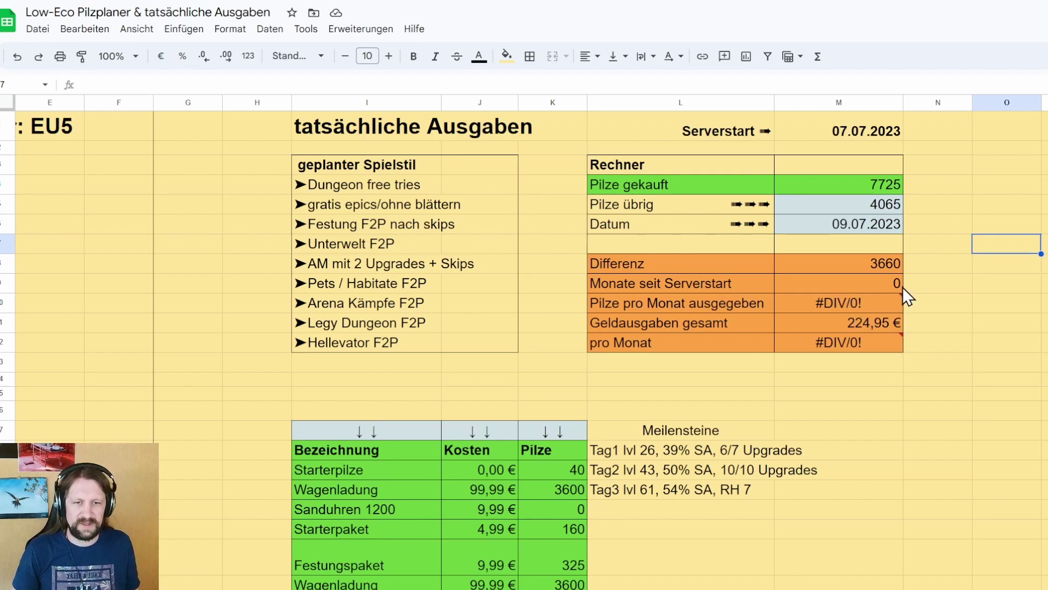
Review the Meilensteine entries for Tag1, Tag2 and Tag3 beside the purchase list, row by row
scroll(821, 418, down, 2)
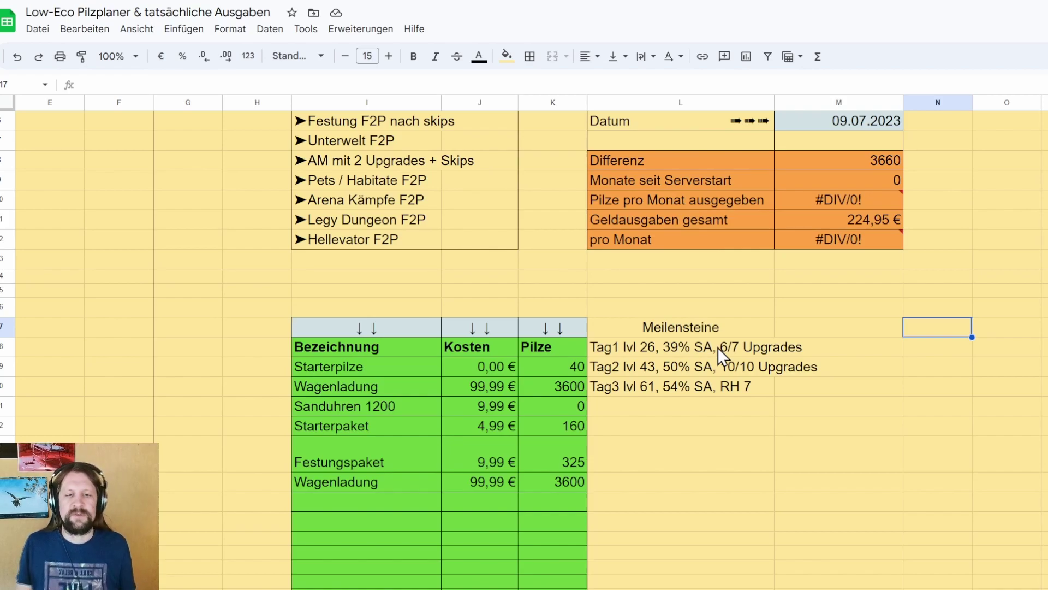
click(918, 343)
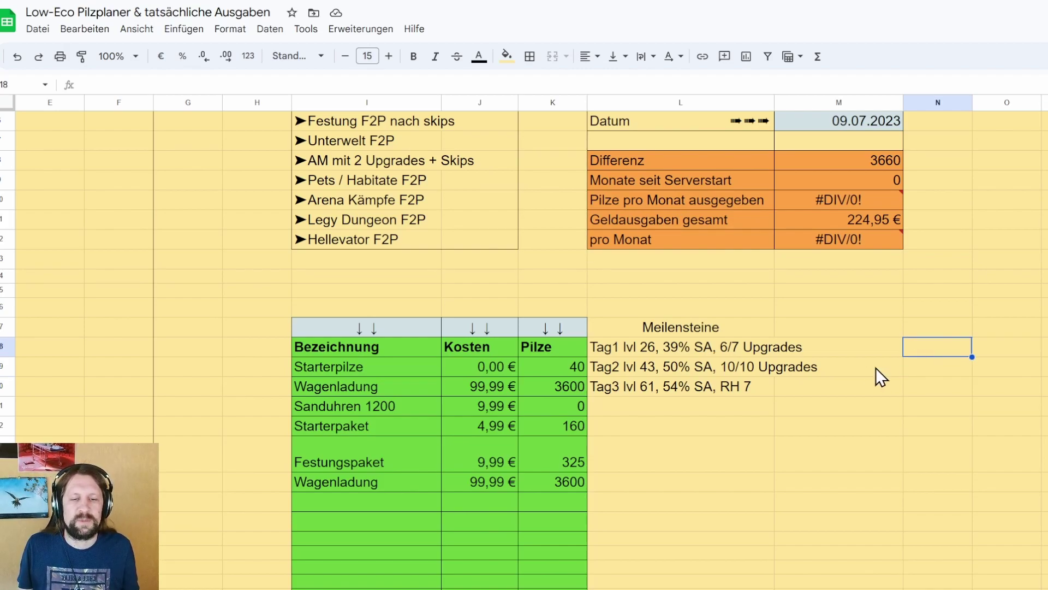
key(Down)
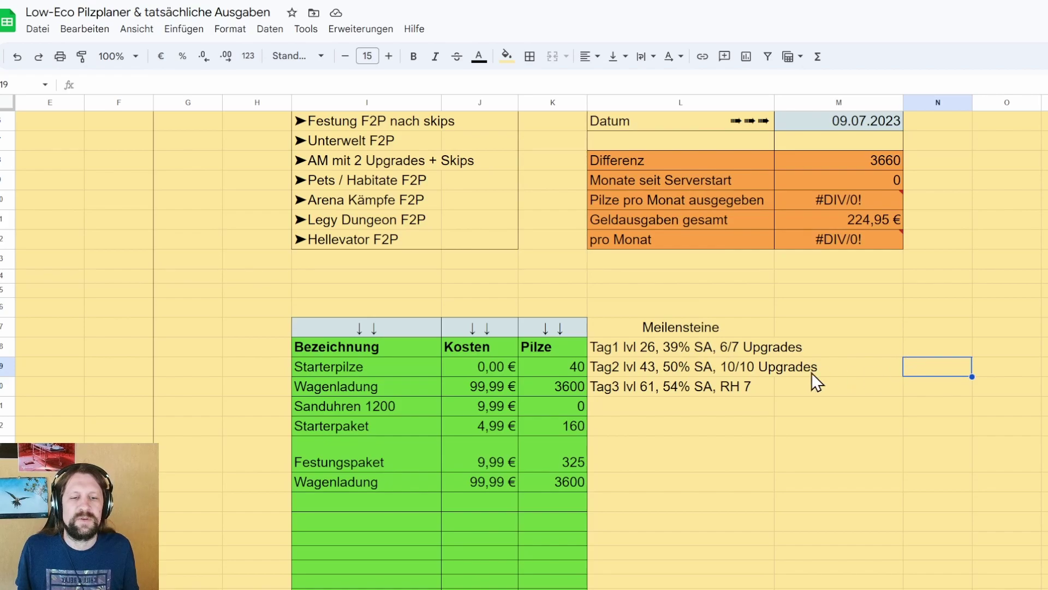
key(Down)
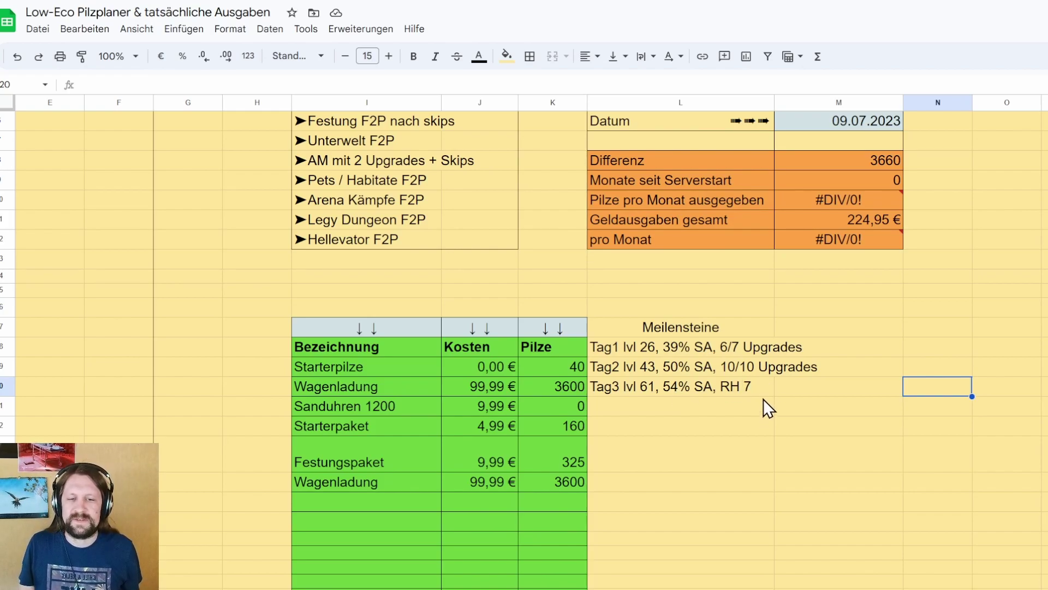
click(938, 413)
click(943, 385)
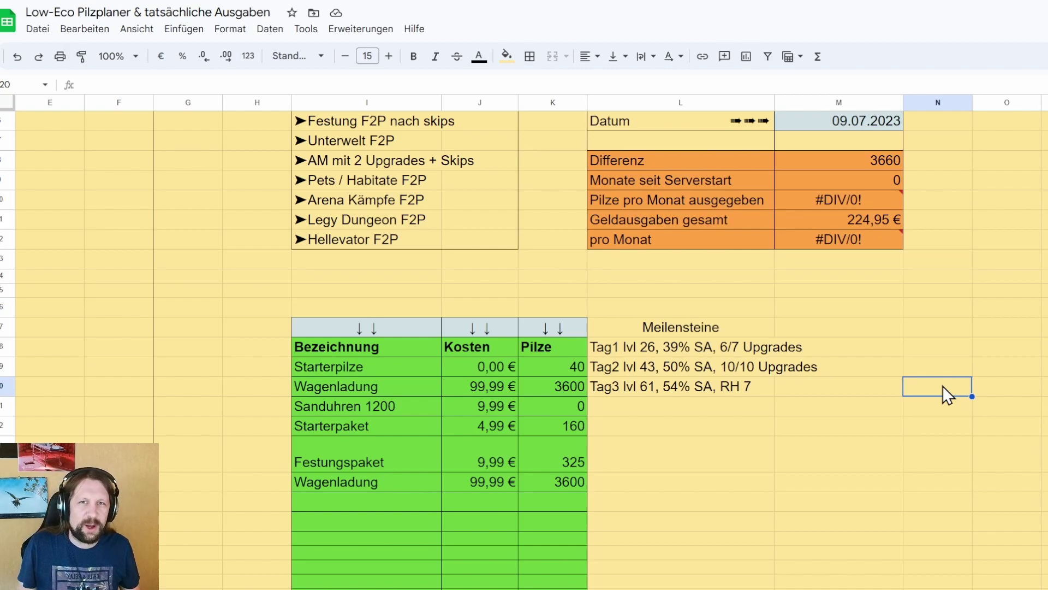
click(942, 348)
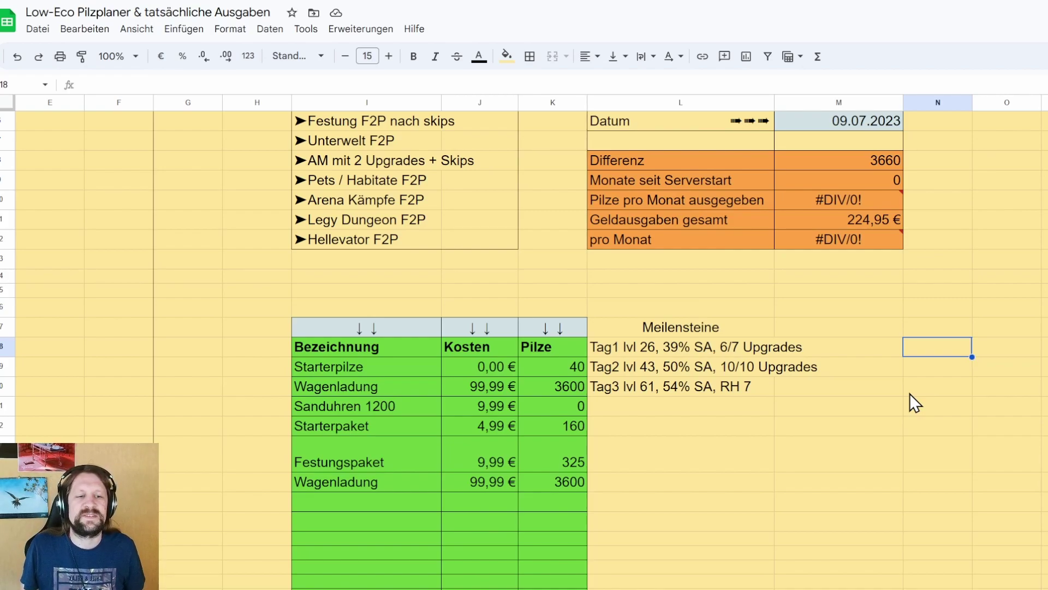
click(929, 368)
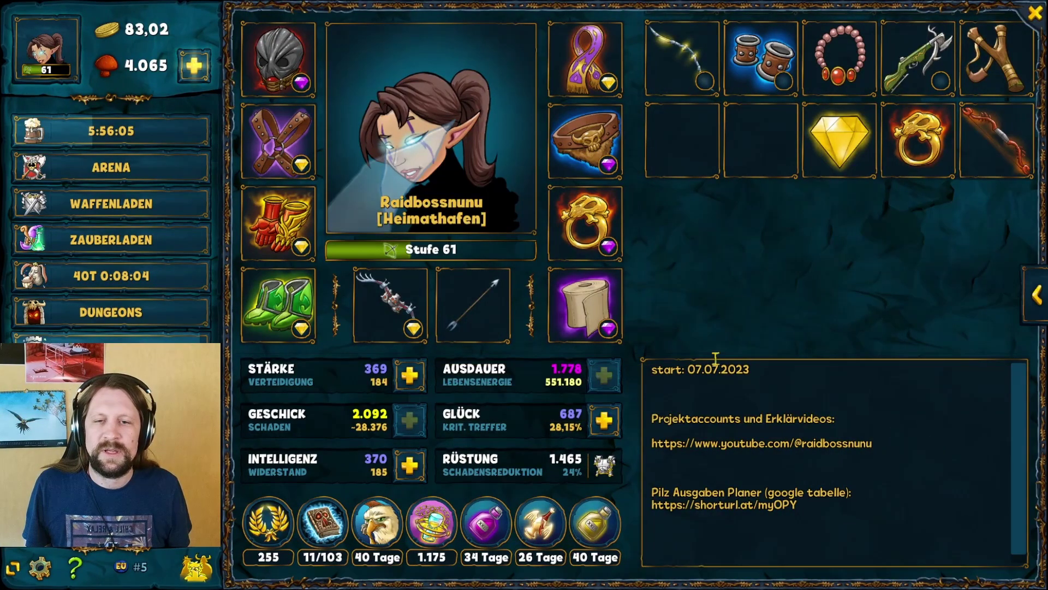
Back in the game, open the Heimathafen guild page and view the guild leader's profile and the own character's entry
click(432, 218)
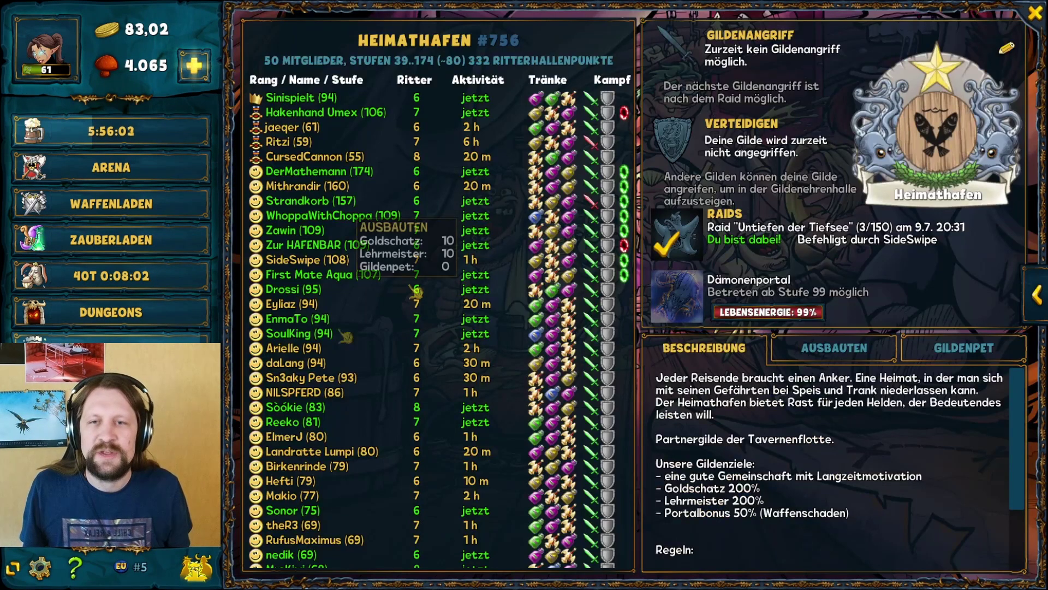
click(394, 98)
scroll(437, 381, down, 2)
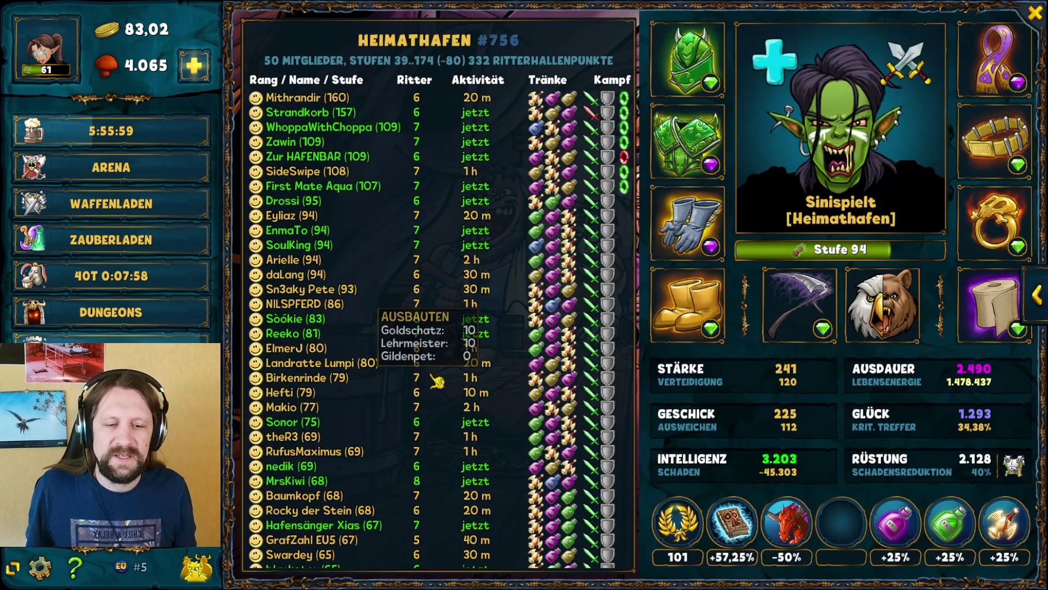
scroll(437, 380, down, 4)
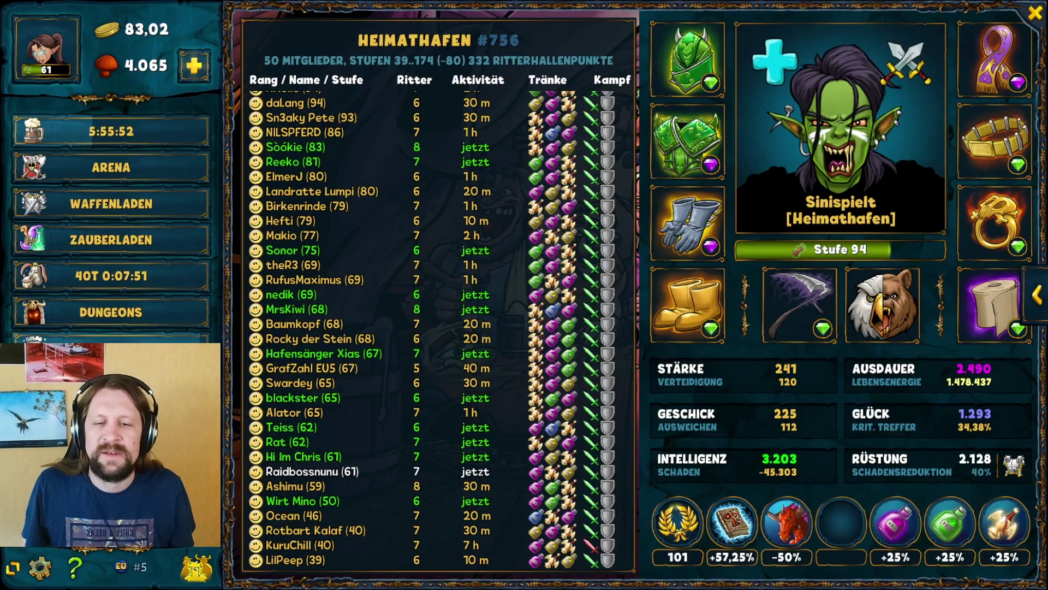
double_click(309, 471)
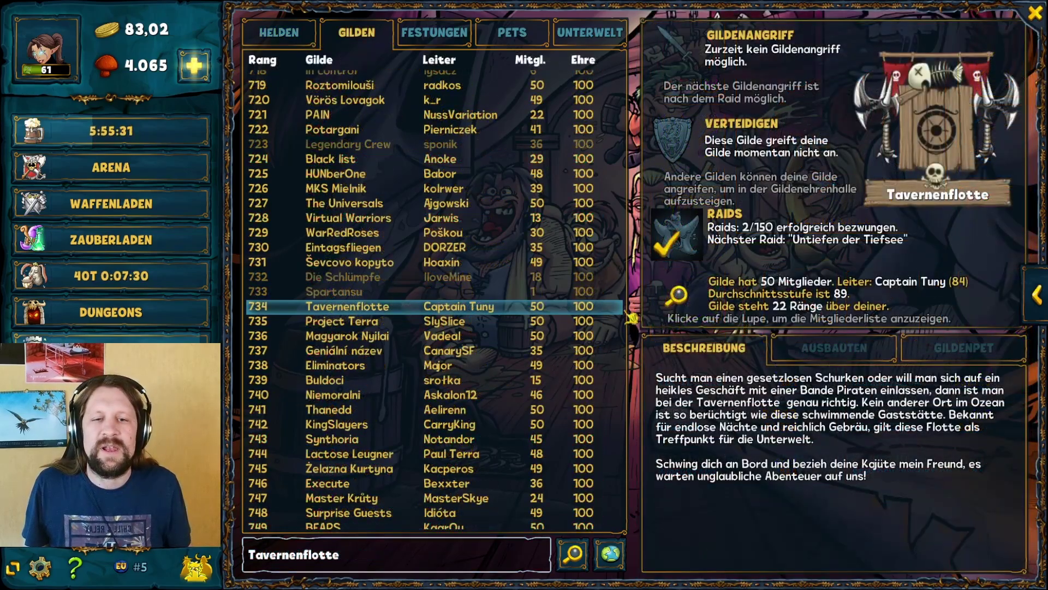
Open the partner guild Tavernenflotte's member list and look through it to the end
click(671, 299)
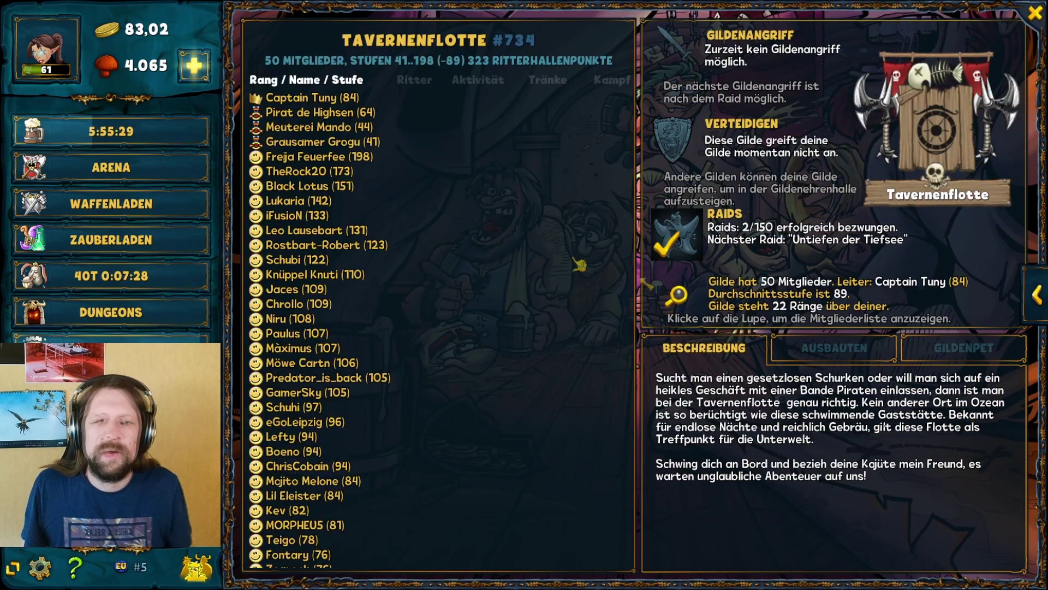
scroll(574, 263, down, 5)
scroll(529, 271, down, 3)
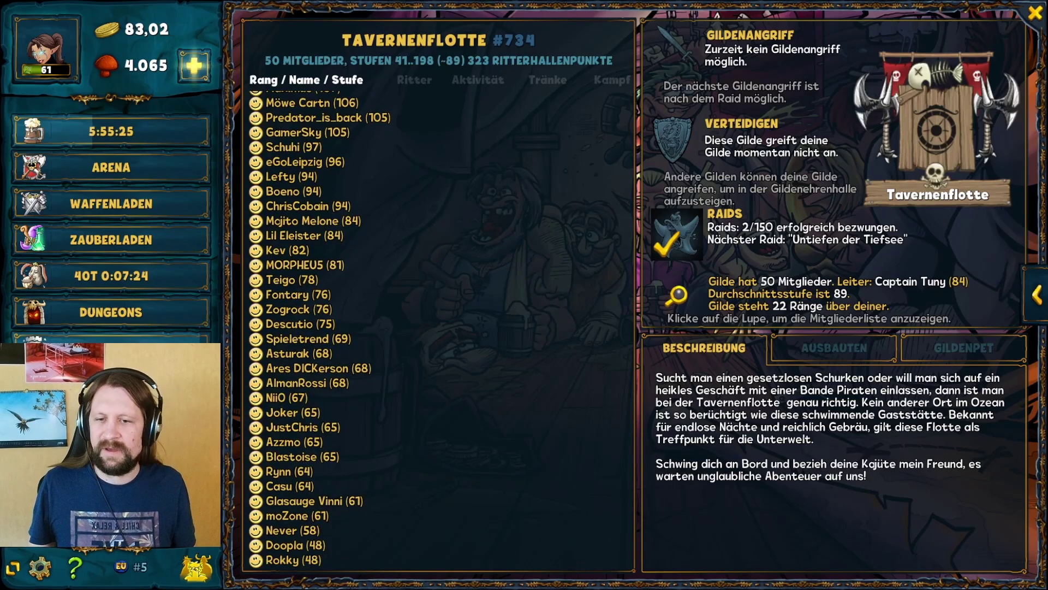
Return to the Heimathafen guild page and look through its member list again
key(g)
scroll(348, 346, down, 8)
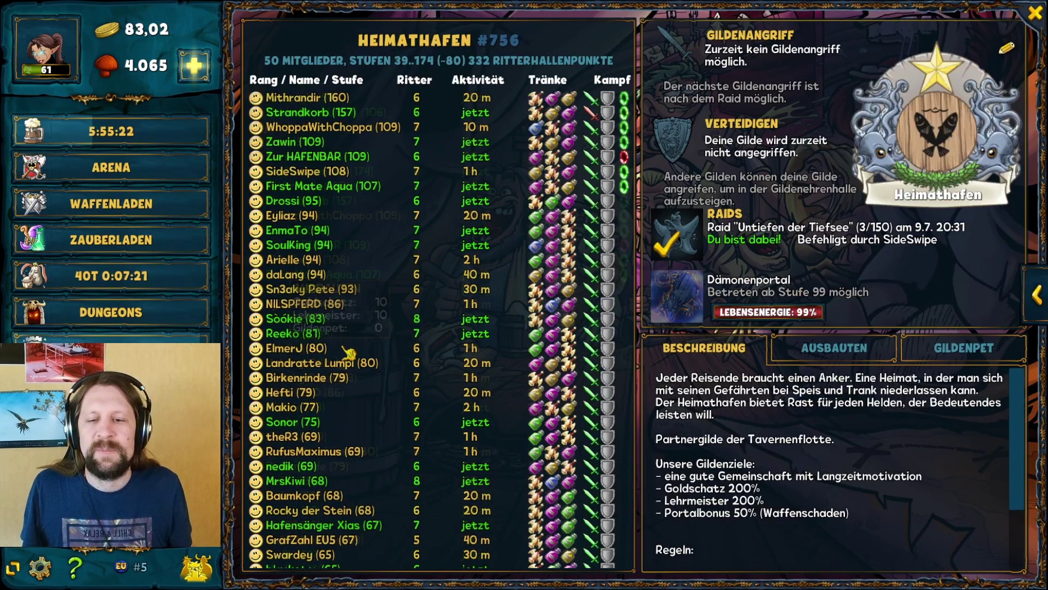
scroll(349, 346, up, 8)
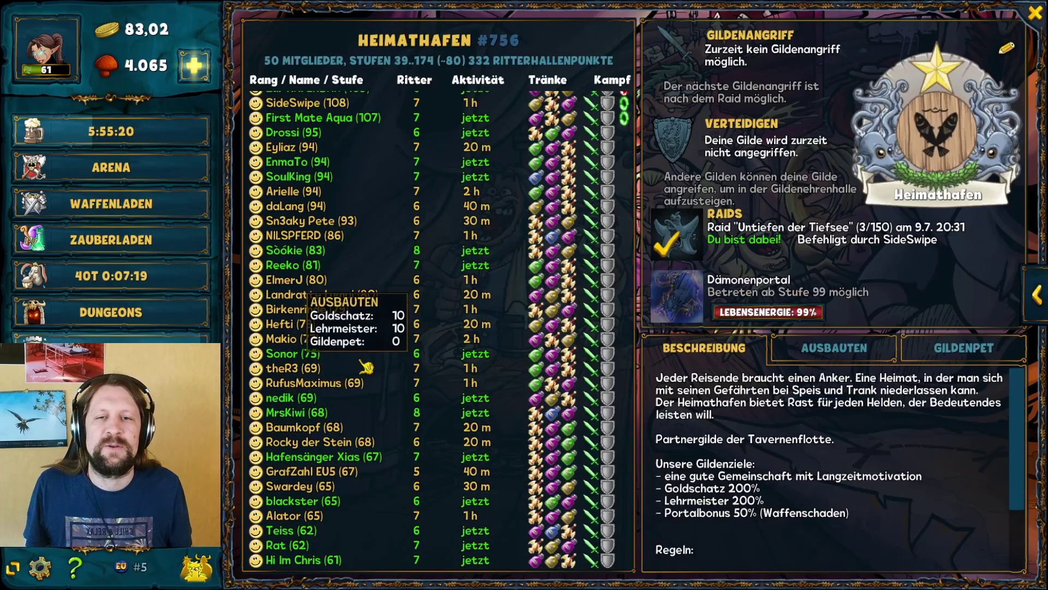